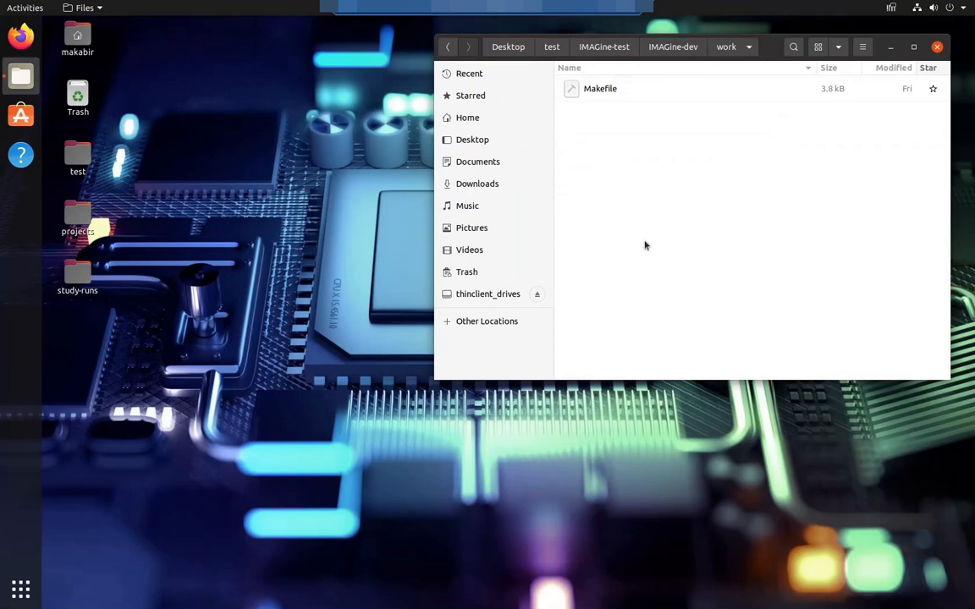
- Run make in the work folder's terminal to list the available command targets
drag(251, 76, 277, 292)
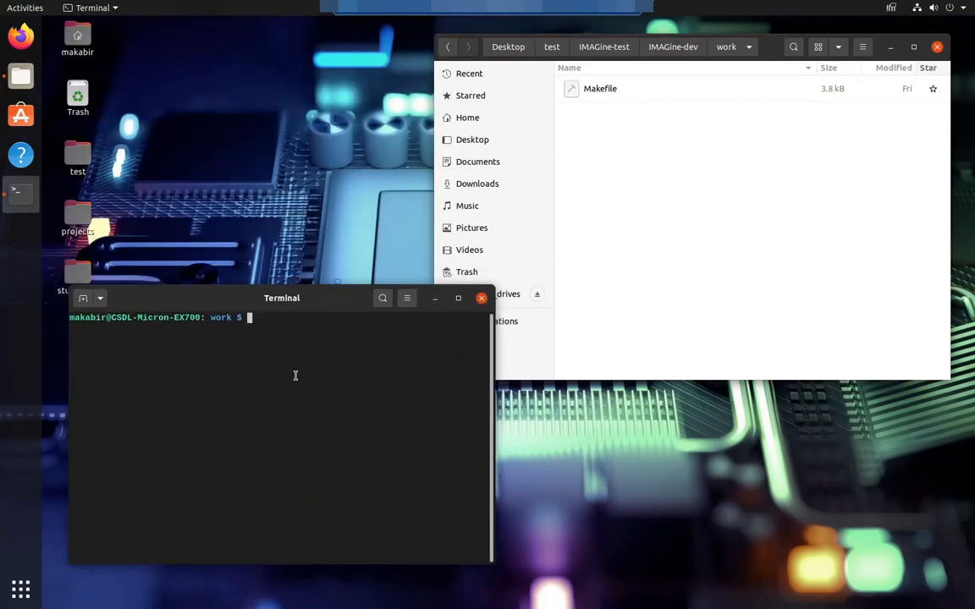
text(make)
key(Return)
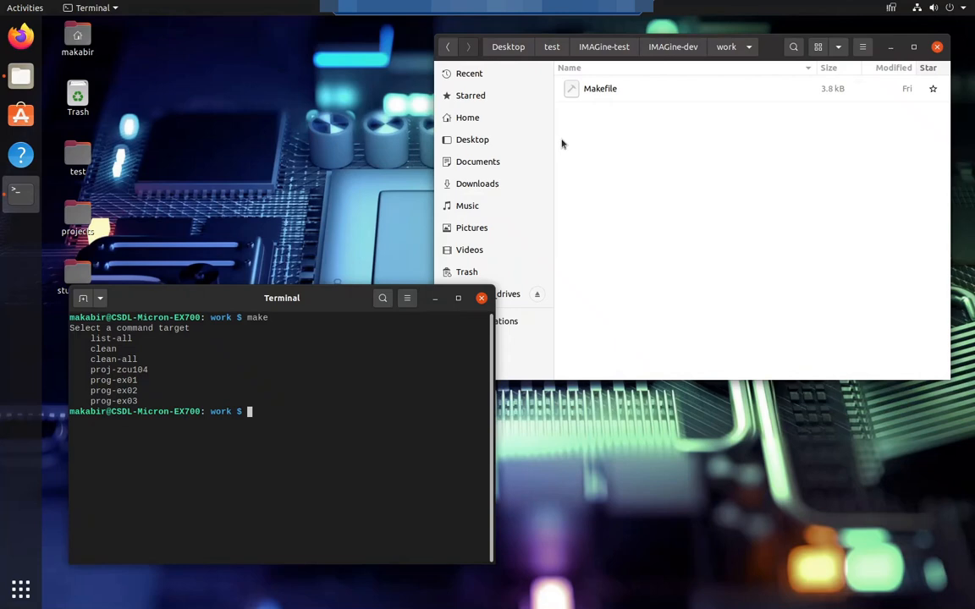
- Open the Makefile and examine the unzip, mkdir, cp and vivado commands of the proj-zcu104 target
double_click(584, 89)
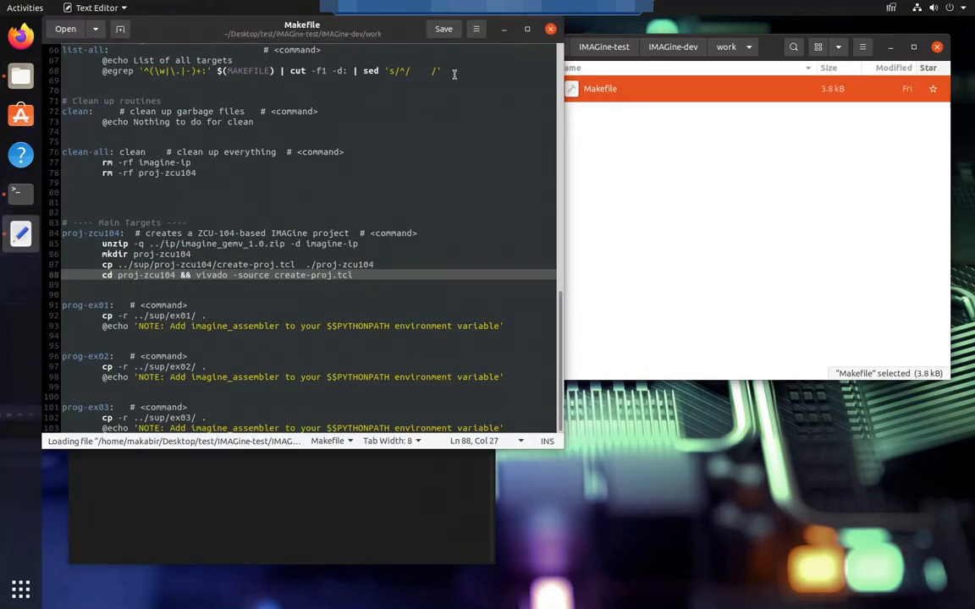
click(253, 284)
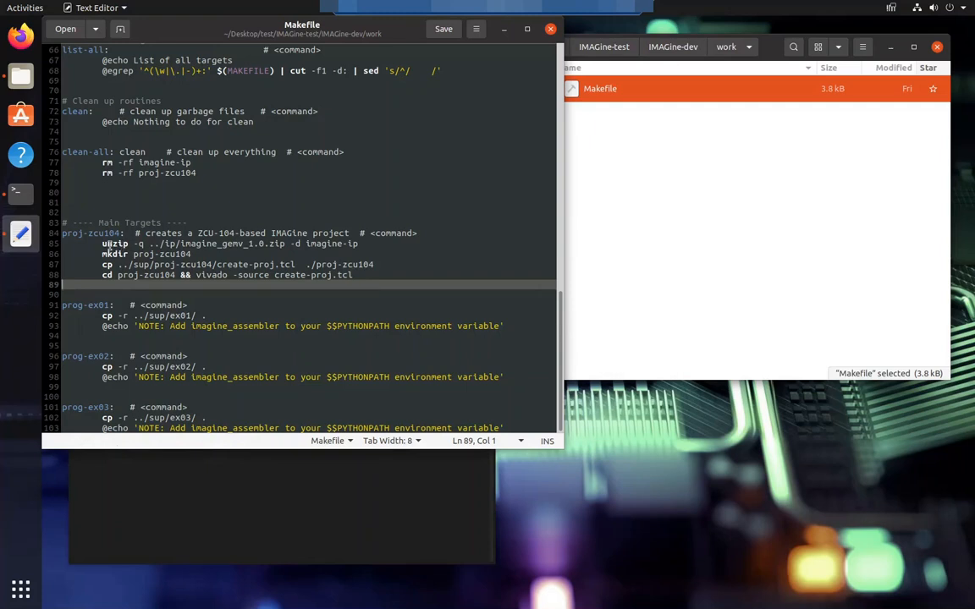
double_click(220, 243)
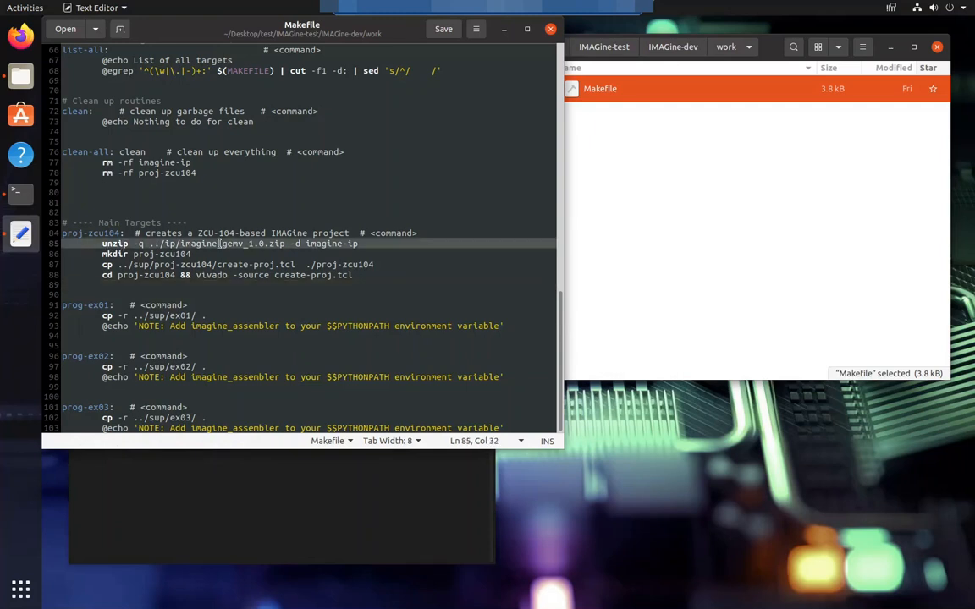
double_click(313, 243)
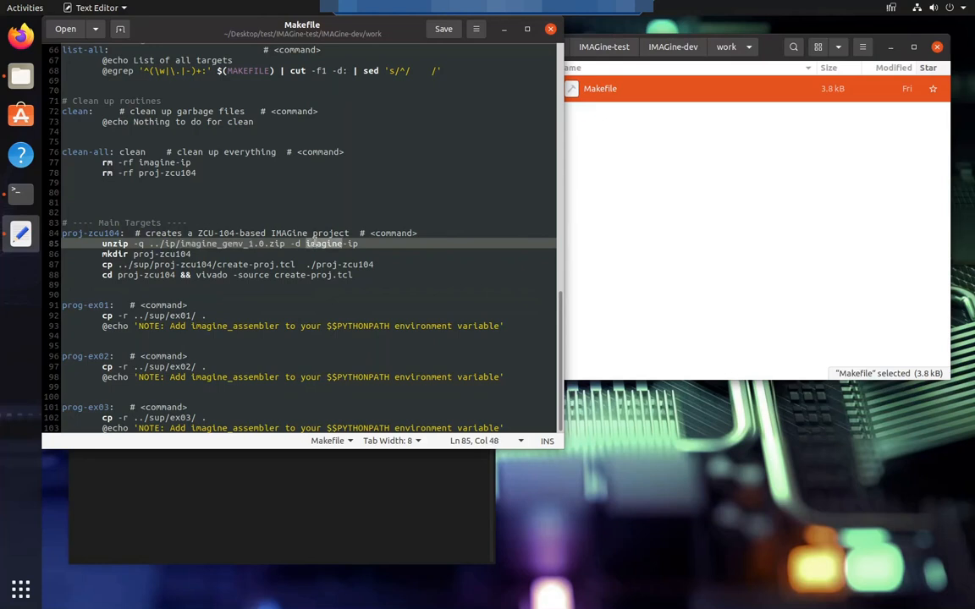
double_click(143, 254)
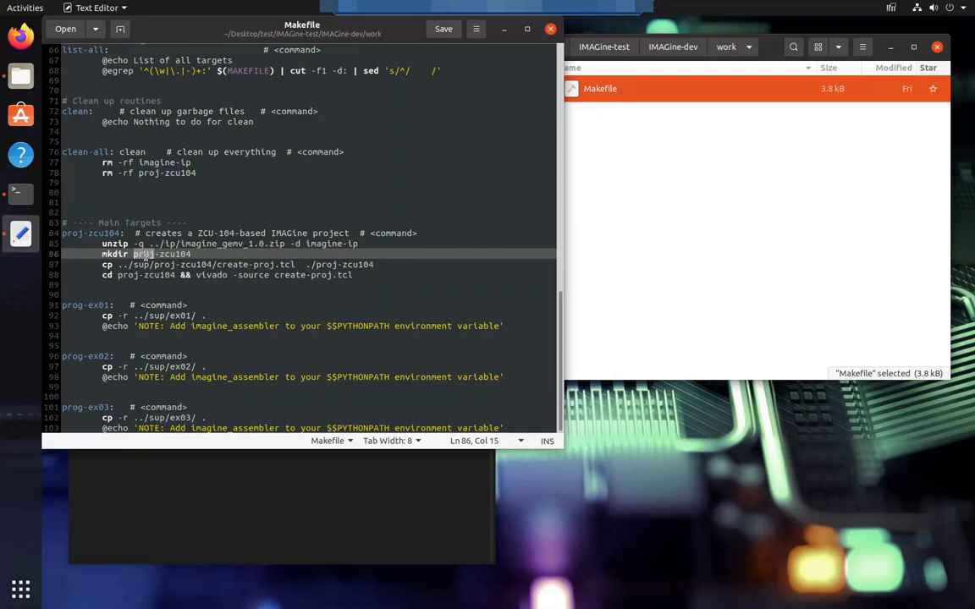
double_click(236, 264)
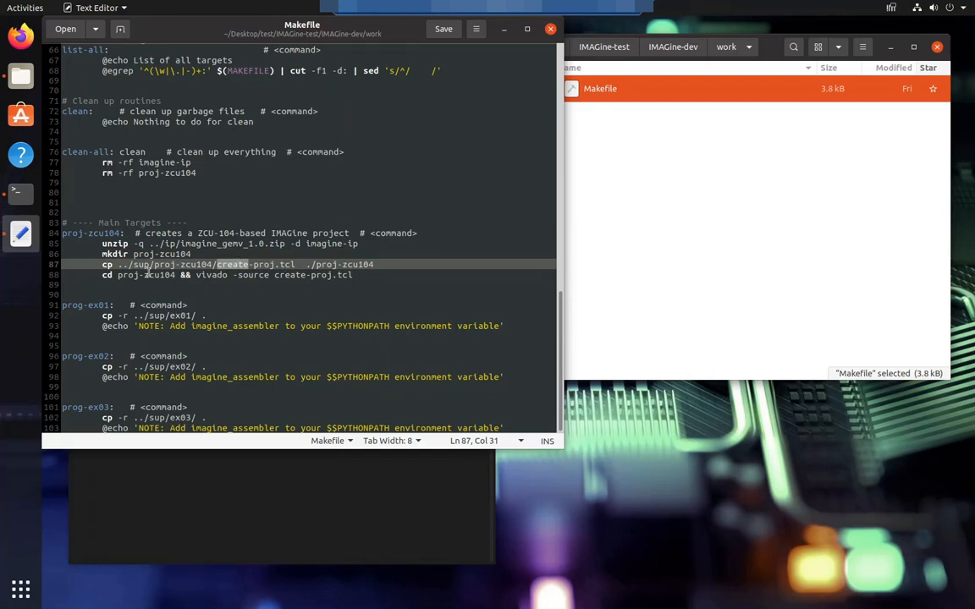
double_click(159, 275)
double_click(212, 276)
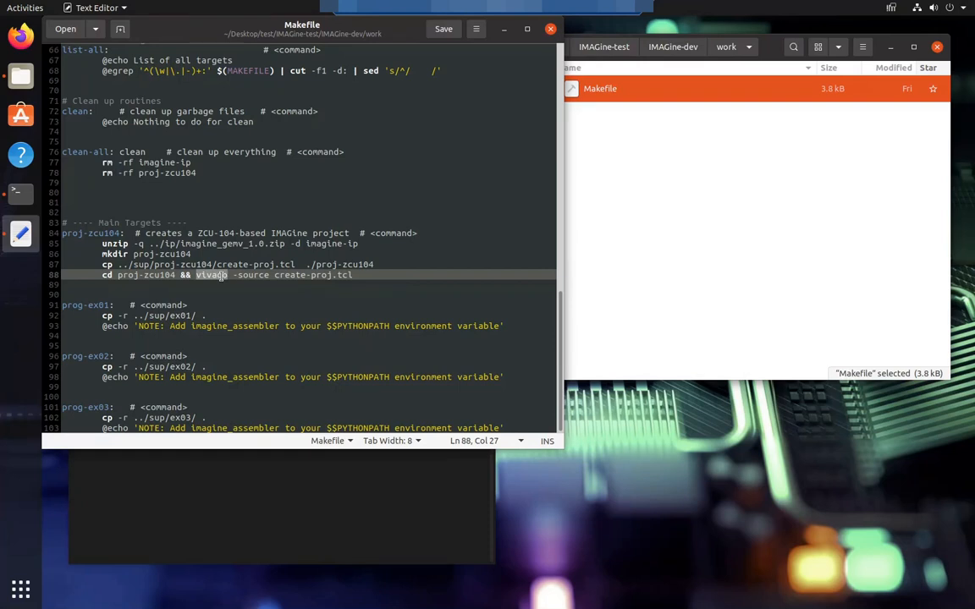
- Try to launch vivado from the terminal and check its executable path with which vivado
click(296, 480)
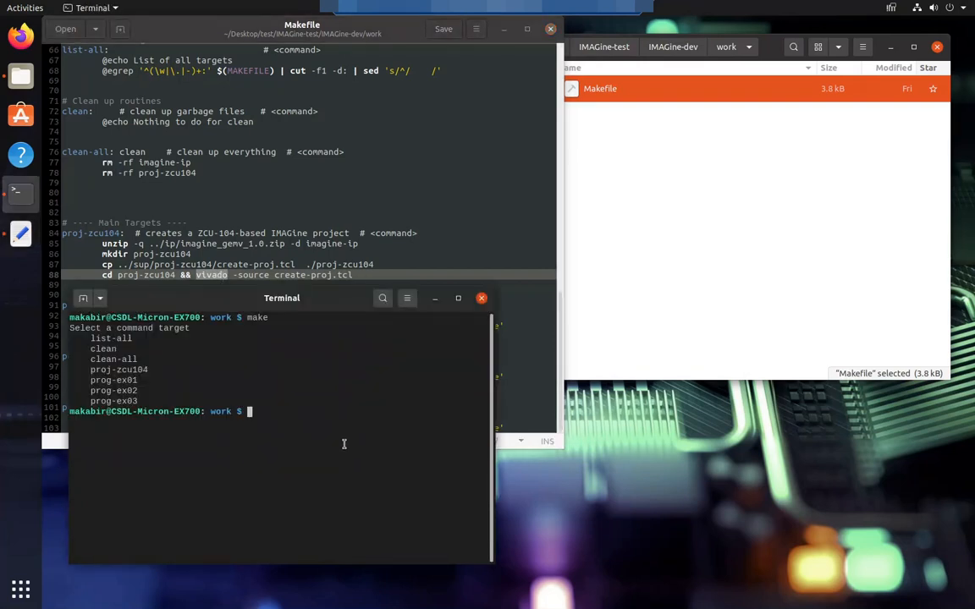
text(vivado)
key(Return)
text(which vivado)
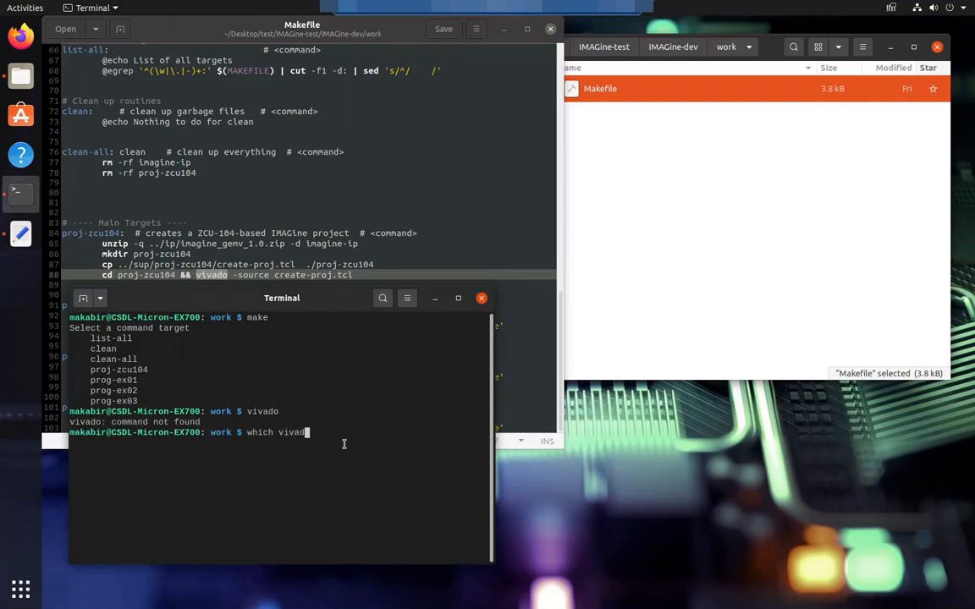
key(Return)
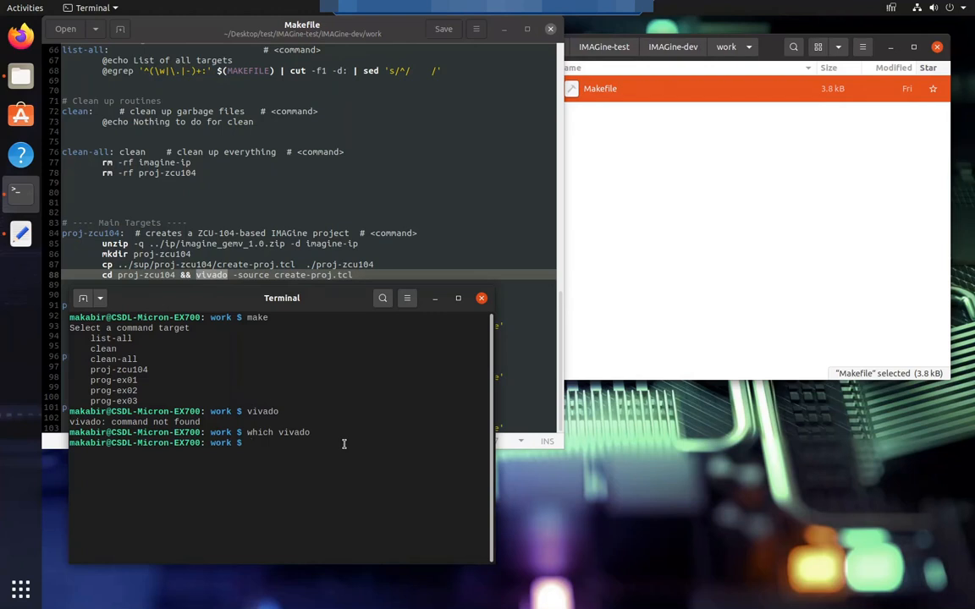
- Initialize the Vivado environment with vivado_init and check the executable path again
text(vivado_init)
key(Return)
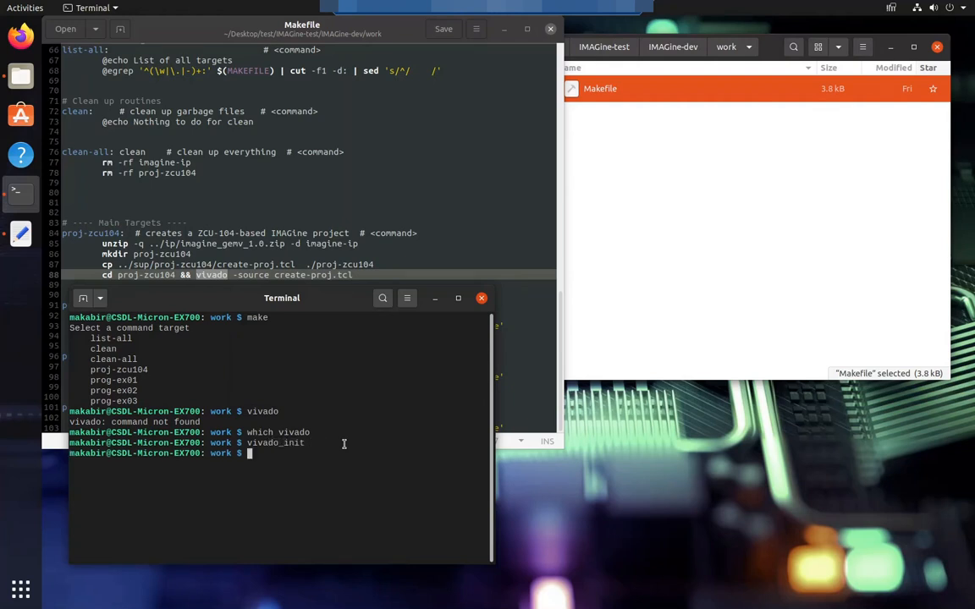
text(which vivado)
key(Return)
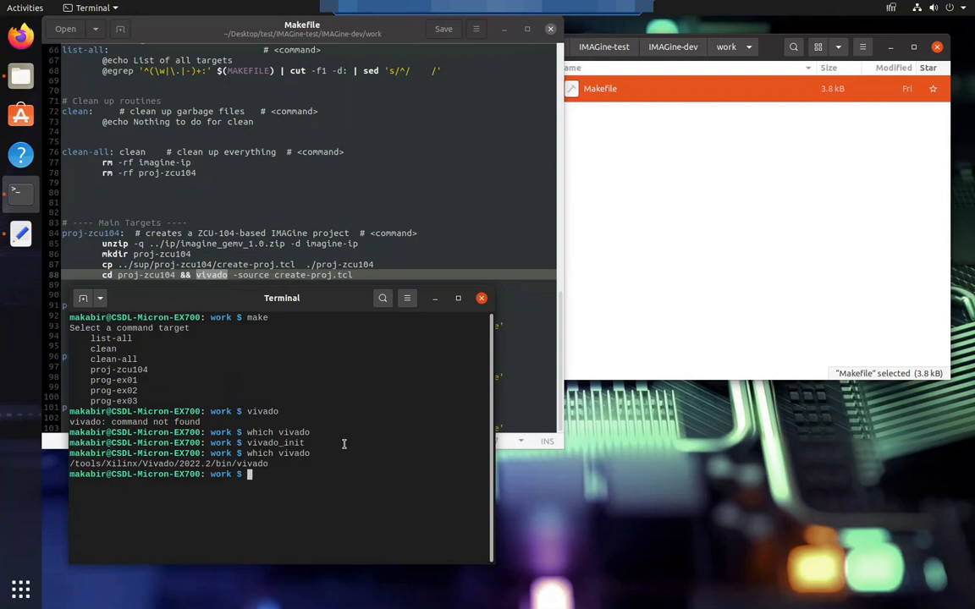
- List the make targets again and build the ZCU104 project with make proj-zcu104
text(make)
key(Return)
text(make proj-zcu104)
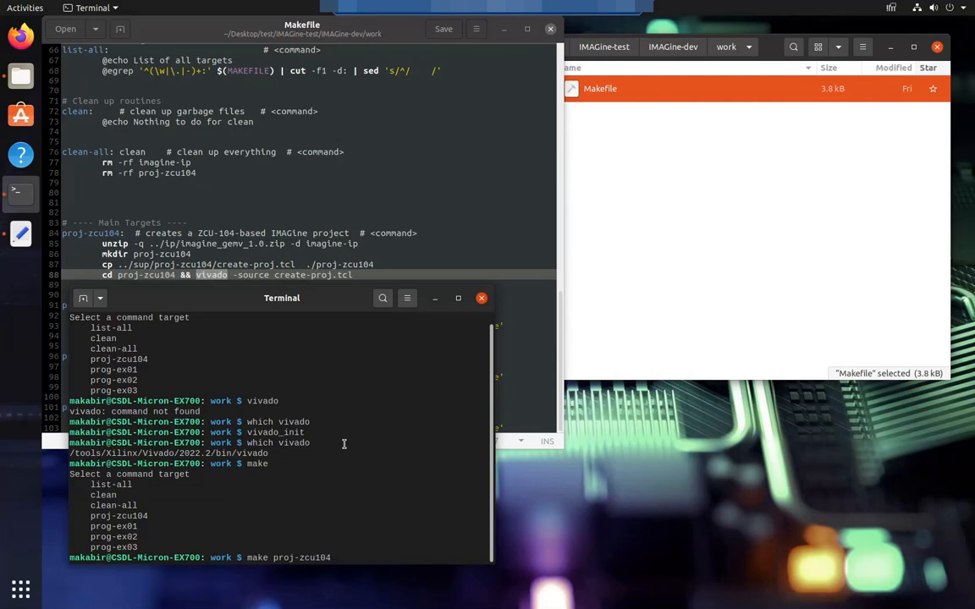
key(Return)
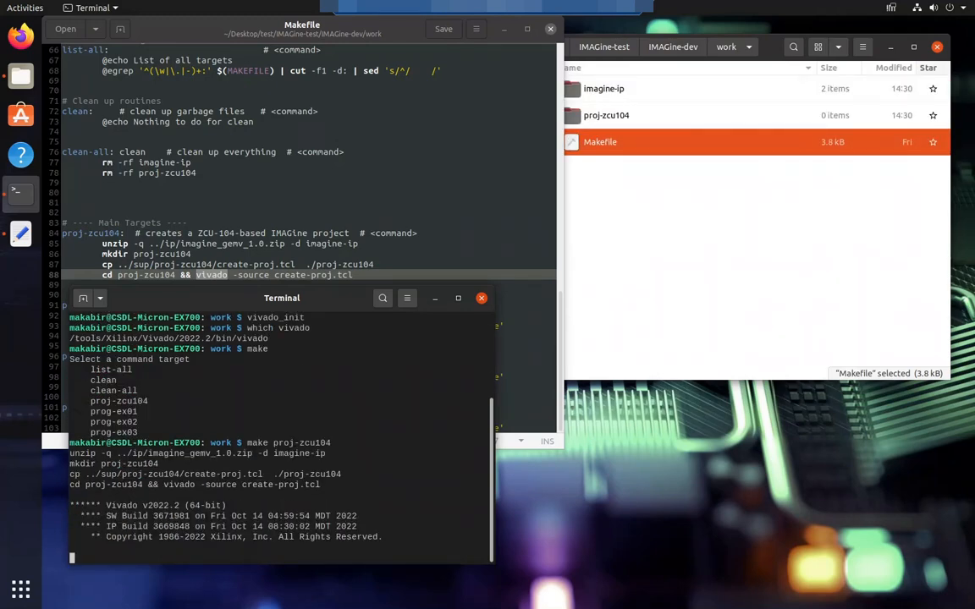
- View the contents of the extracted imagine-ip folder and return to the work folder
click(865, 235)
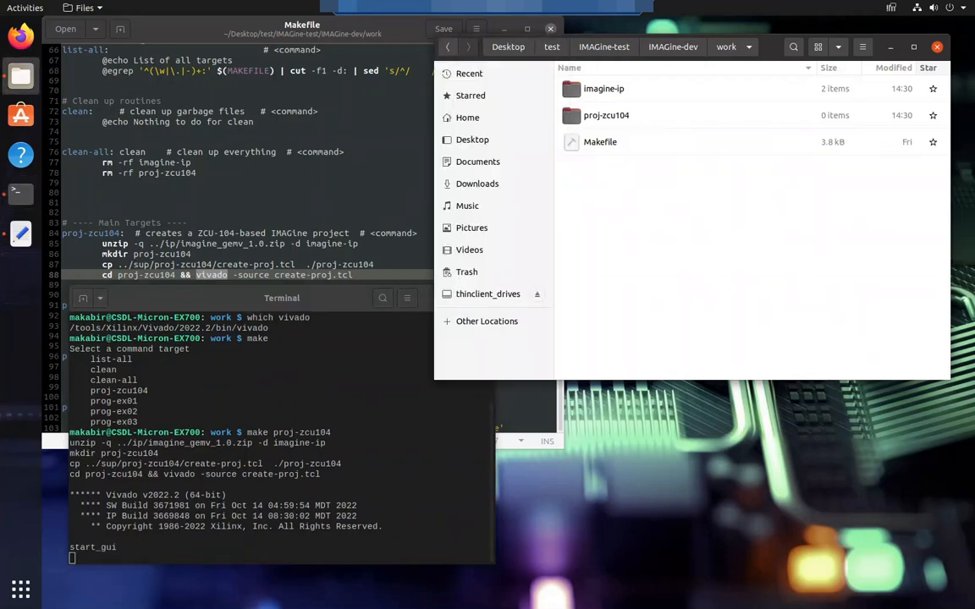
double_click(593, 91)
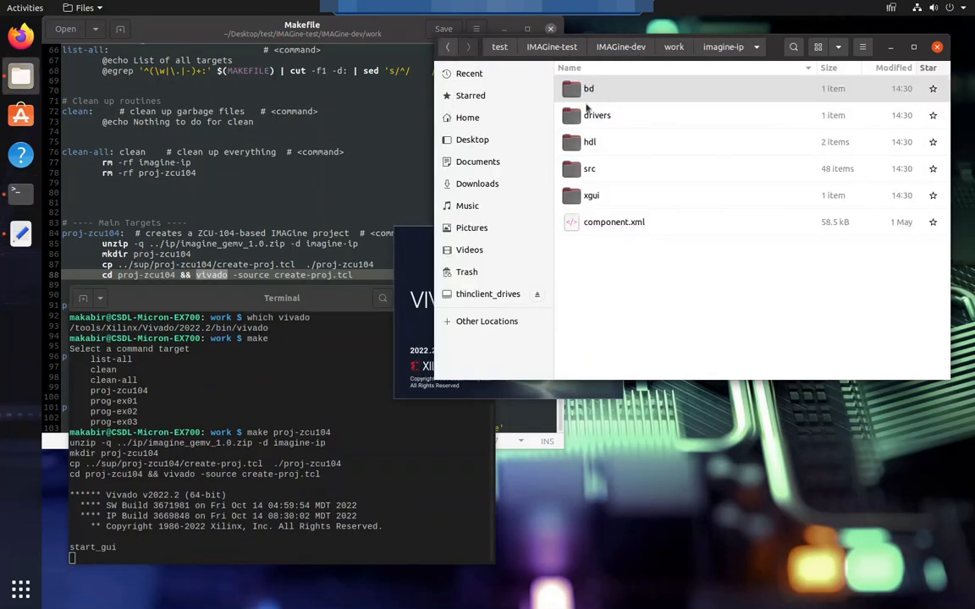
click(446, 46)
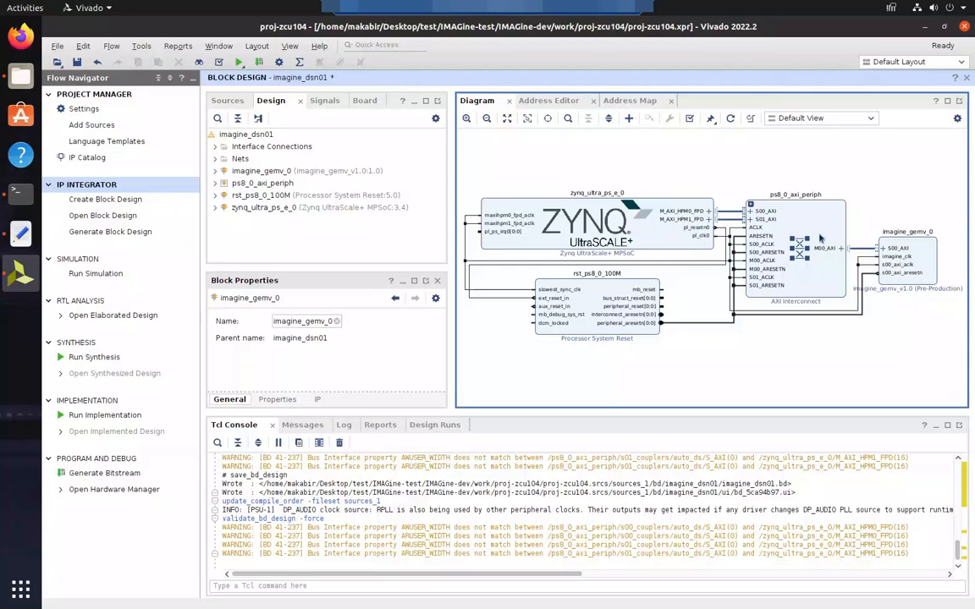
- In Vivado, view the customization parameters of the imagine_gemv_0 block and close them without changes
double_click(929, 250)
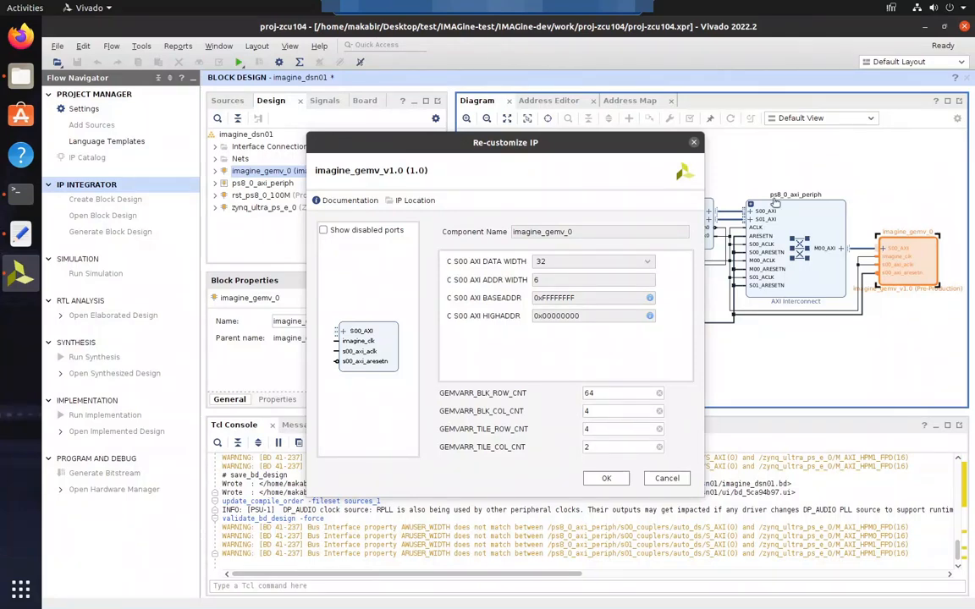
click(693, 143)
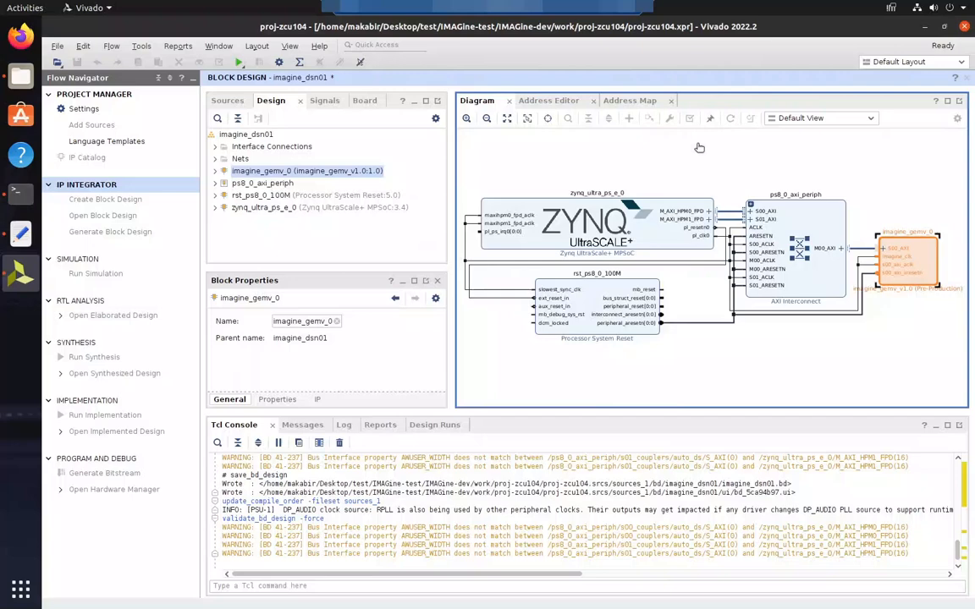
- Inspect the PL0 fabric clock in the Zynq UltraScale+ MPSoC block's output clock configuration, then close it without changes
double_click(649, 239)
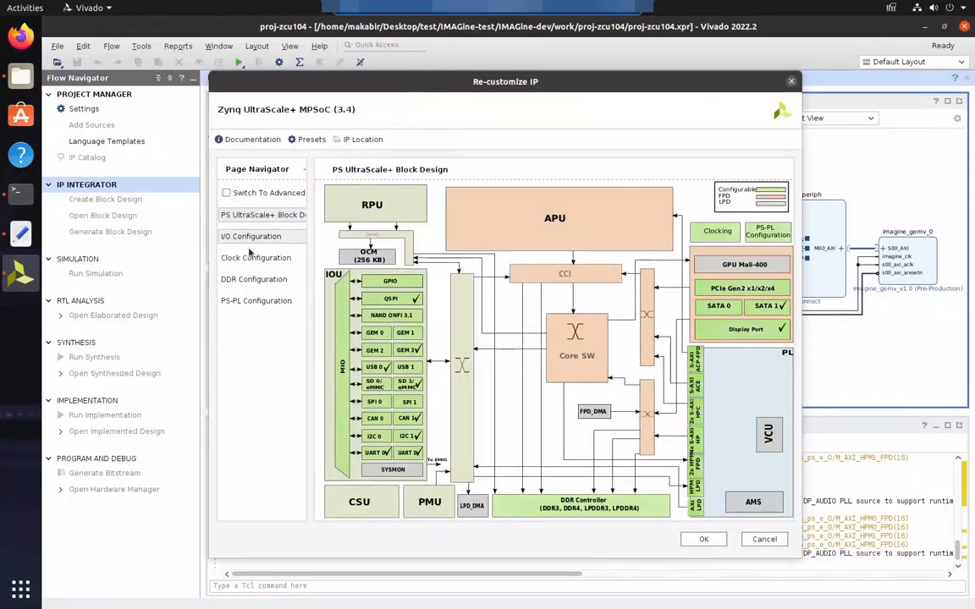
click(256, 258)
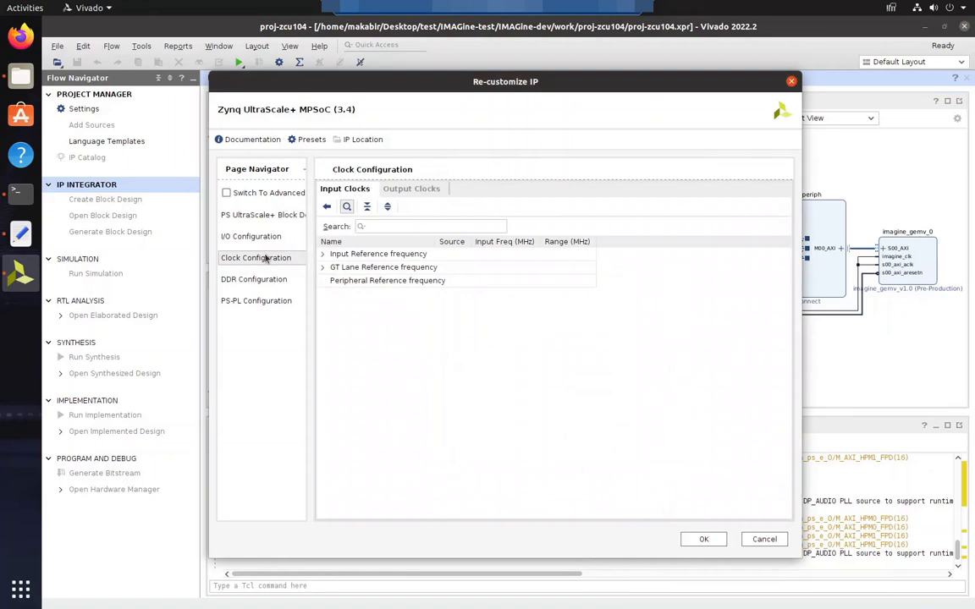
click(400, 189)
click(322, 300)
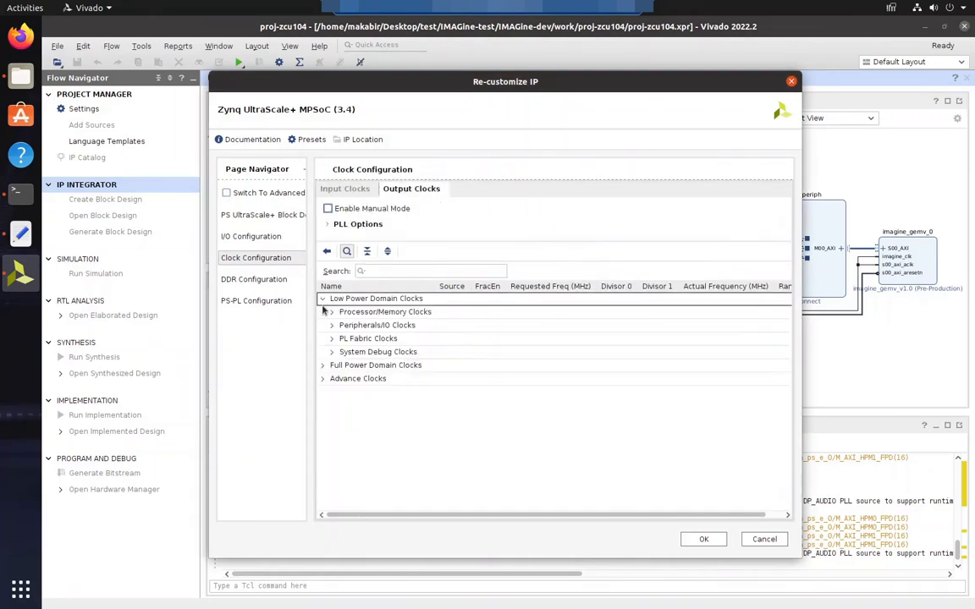
click(331, 338)
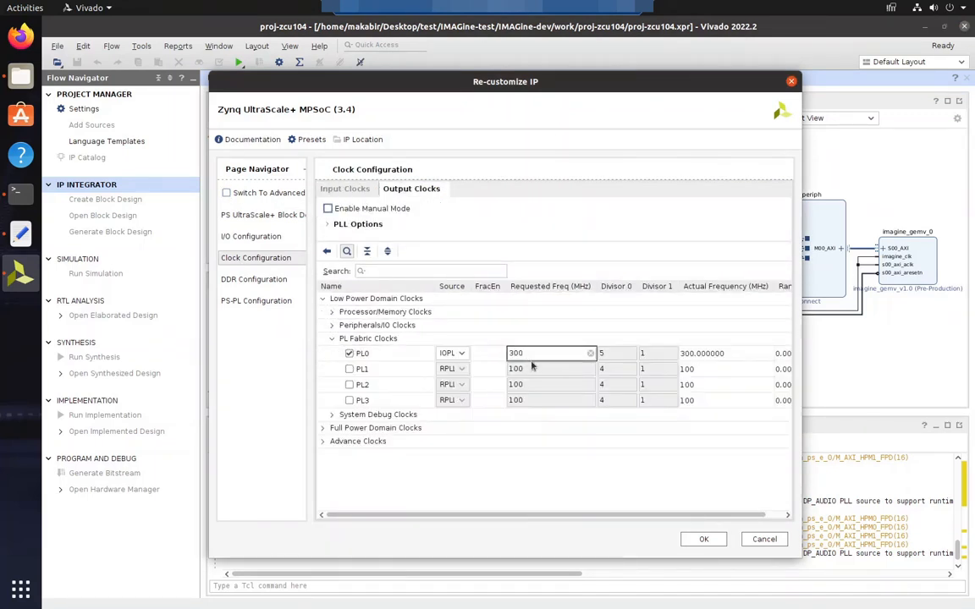
click(696, 353)
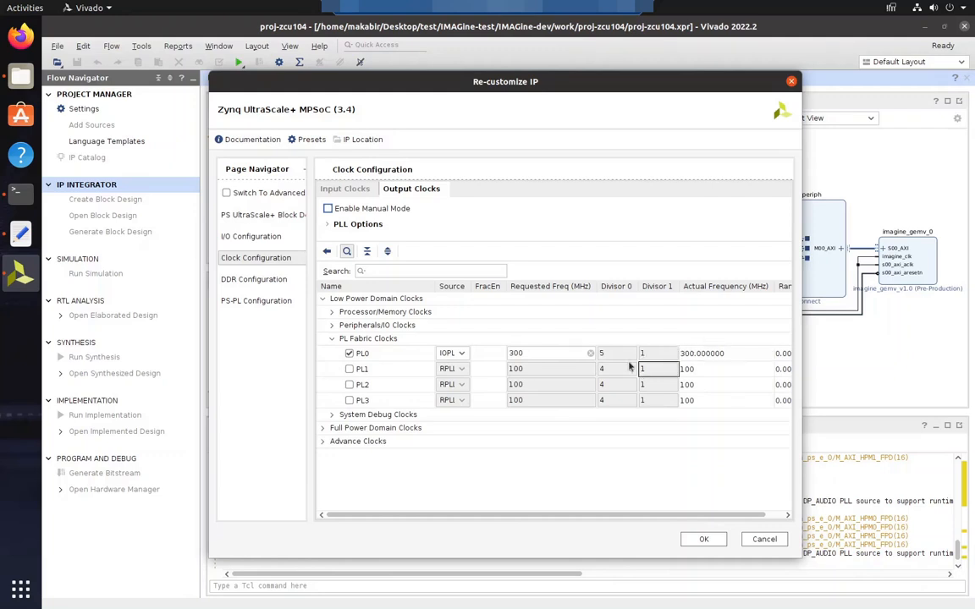
click(580, 369)
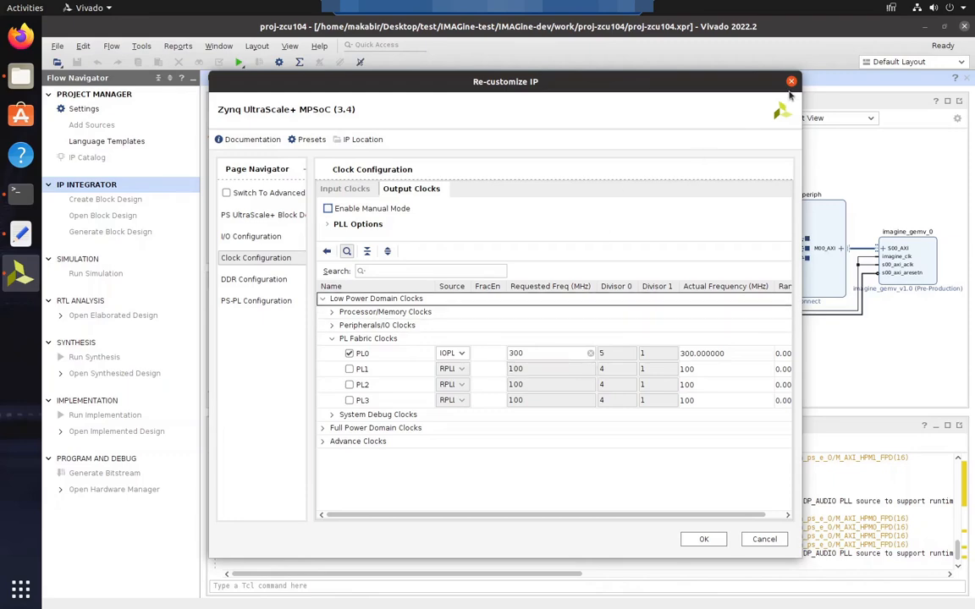
click(791, 82)
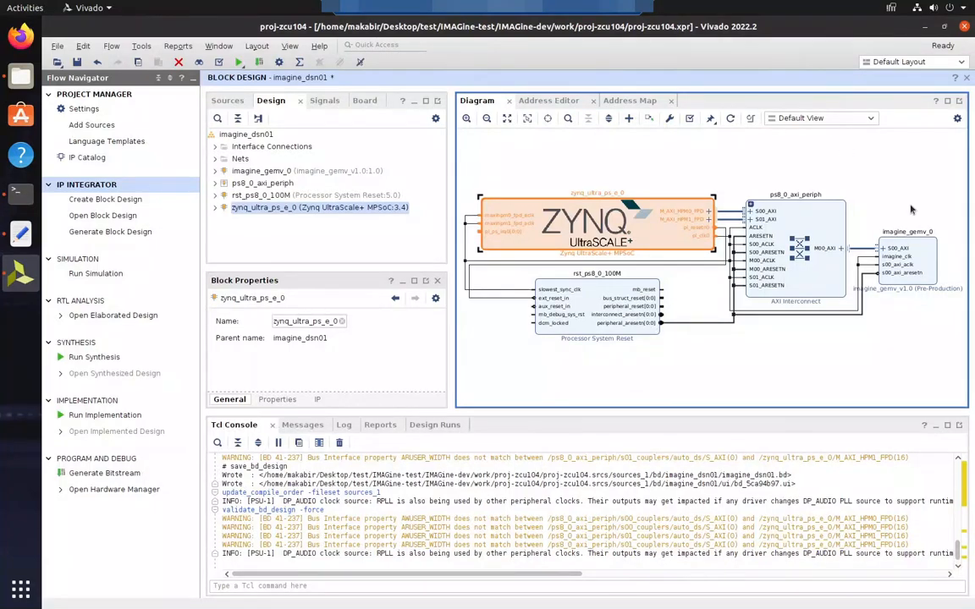
- Validate the imagine_dsn01 block design
drag(857, 211, 938, 389)
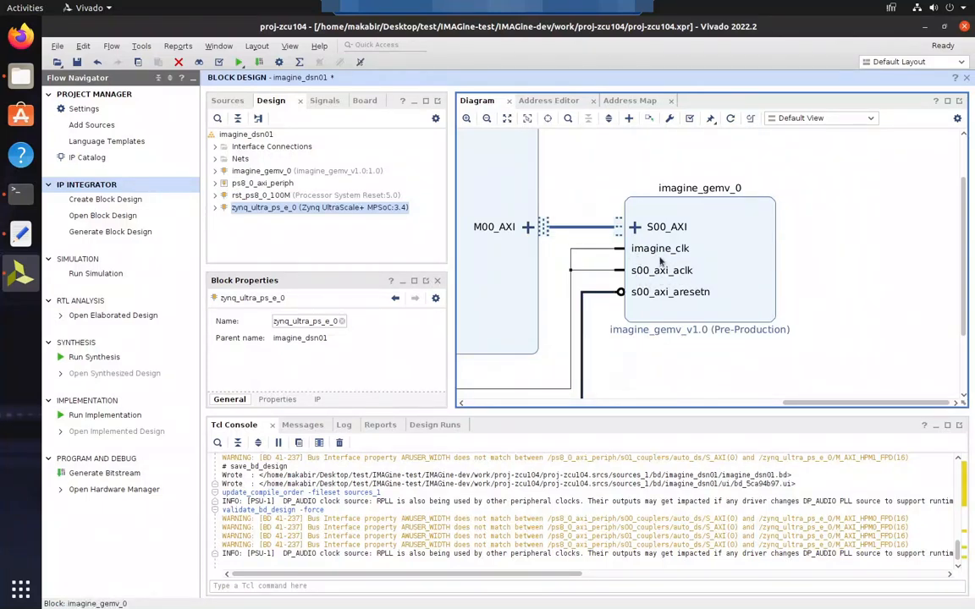
click(506, 118)
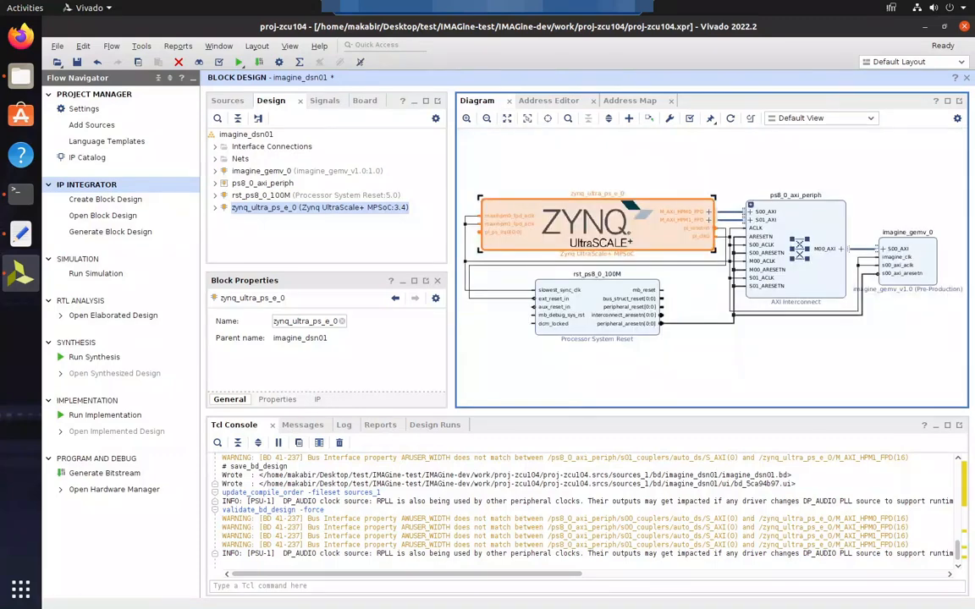
click(674, 307)
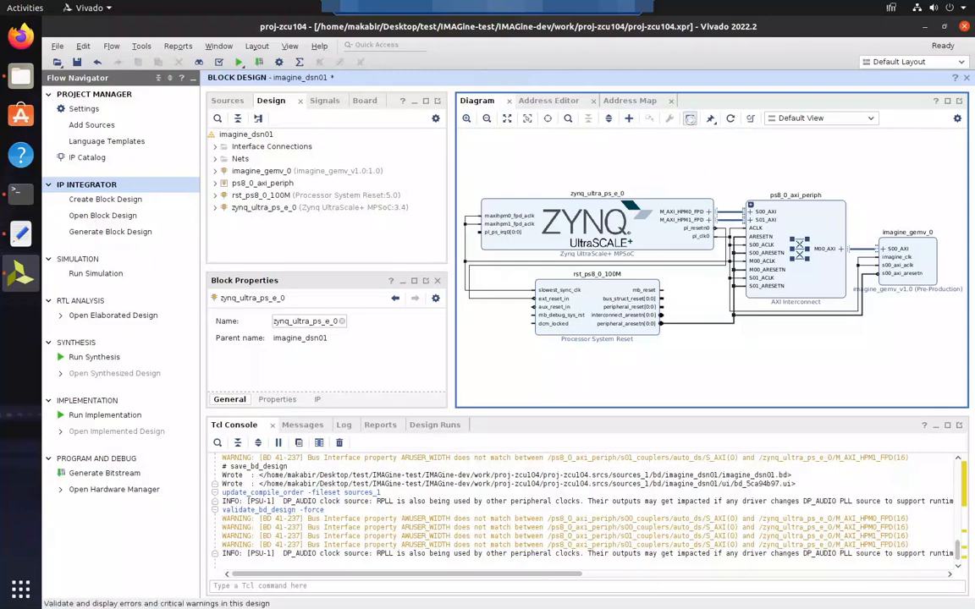
click(689, 117)
click(454, 353)
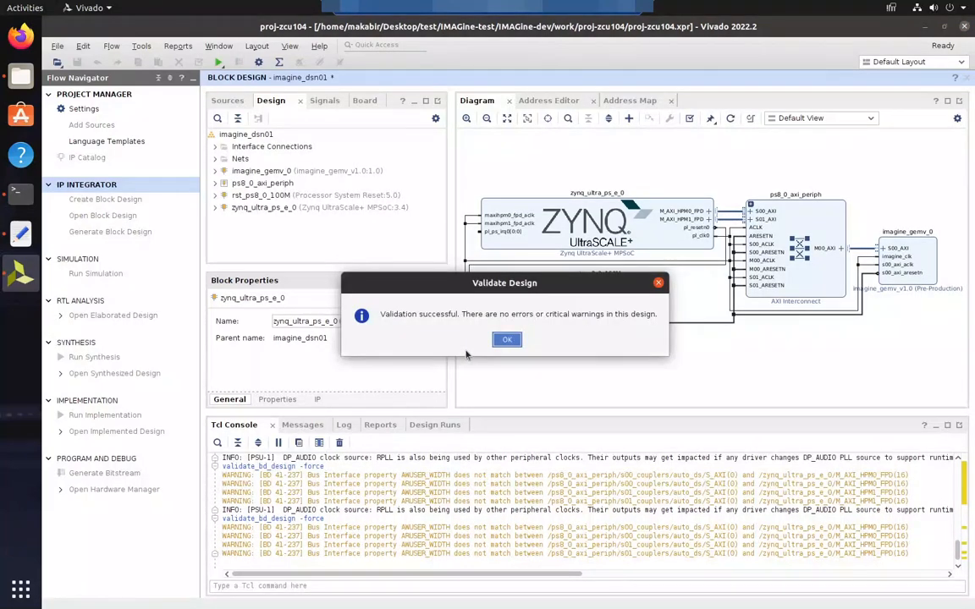
click(507, 339)
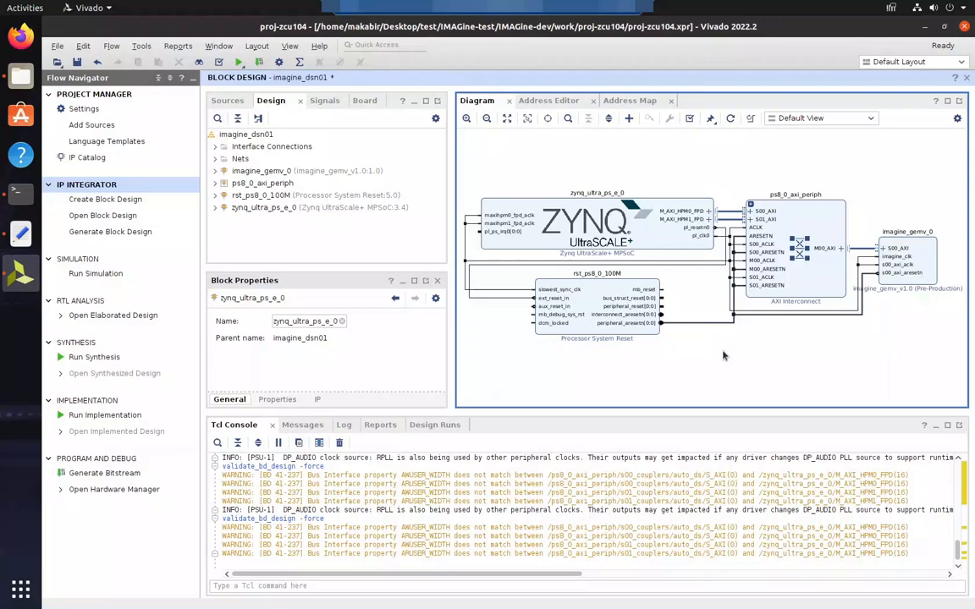
- Generate the bitstream, saving the block design and launching synthesis and implementation on the local host with 8 jobs
click(105, 474)
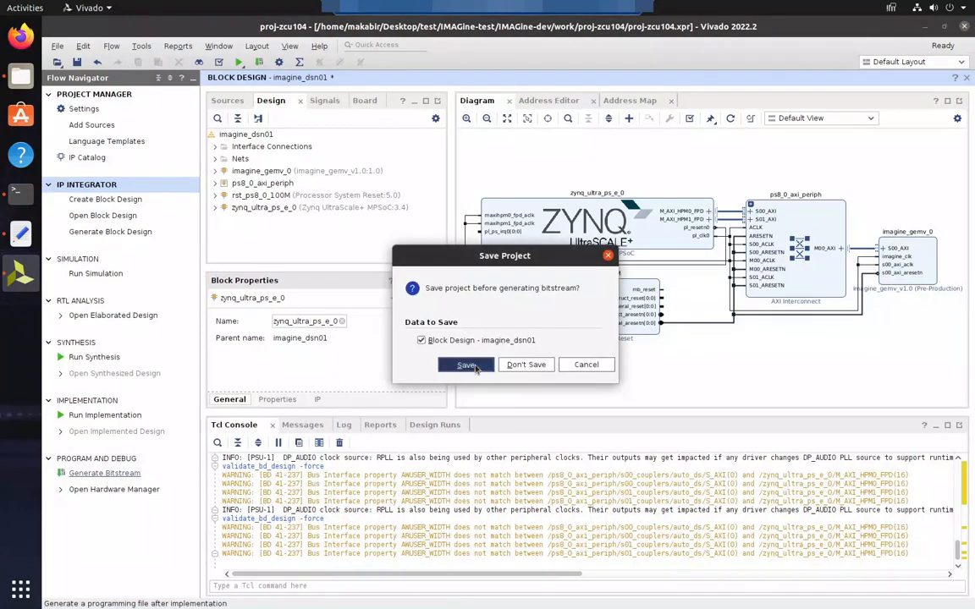
click(466, 365)
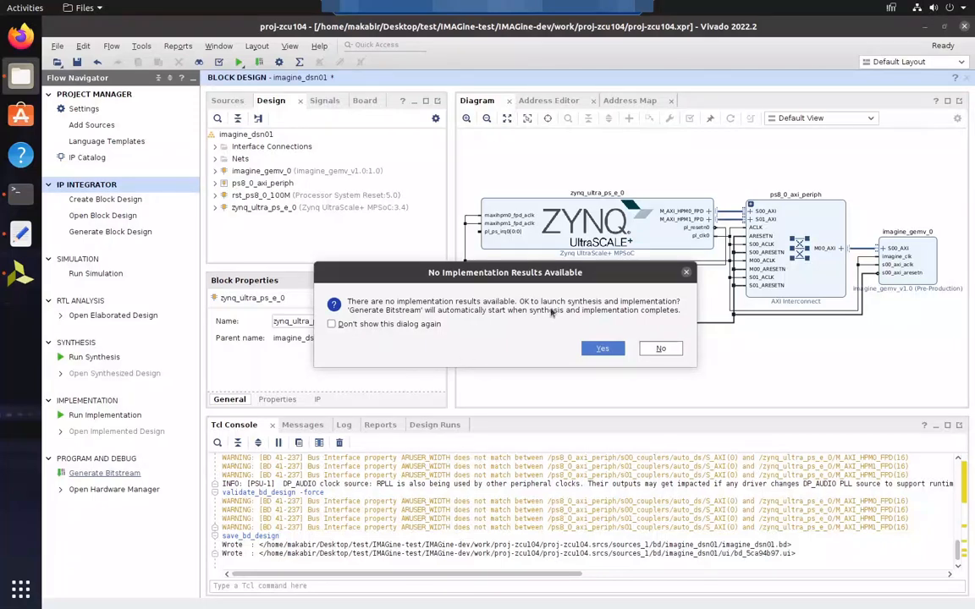
click(603, 350)
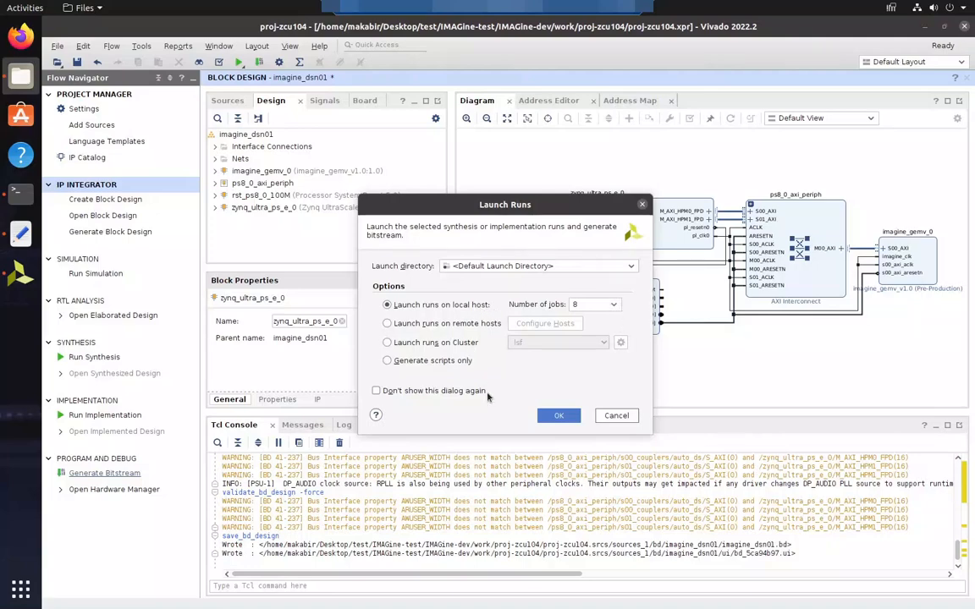
click(558, 415)
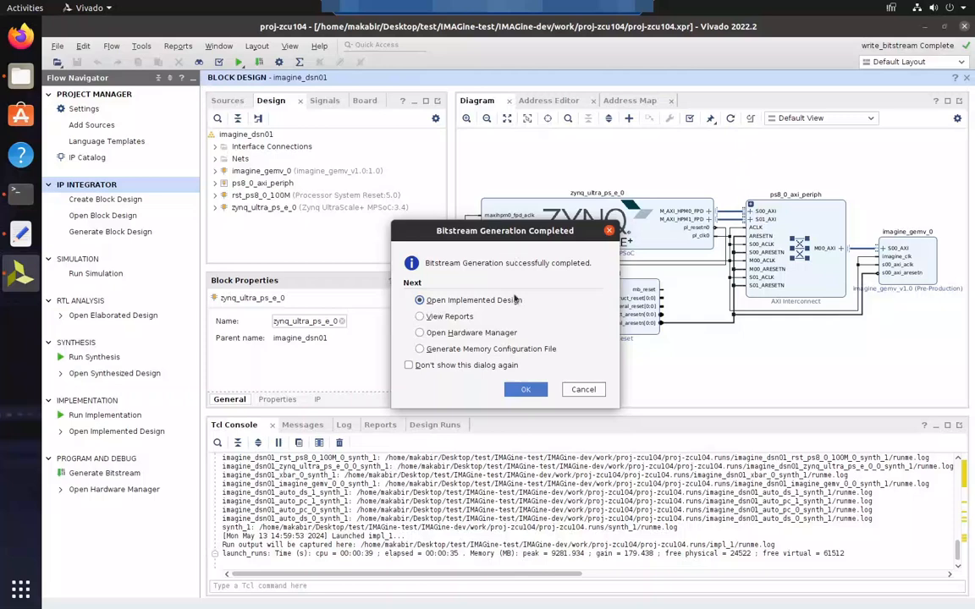
- Open the implemented design and inspect the setup paths behind the worst negative slack
click(525, 389)
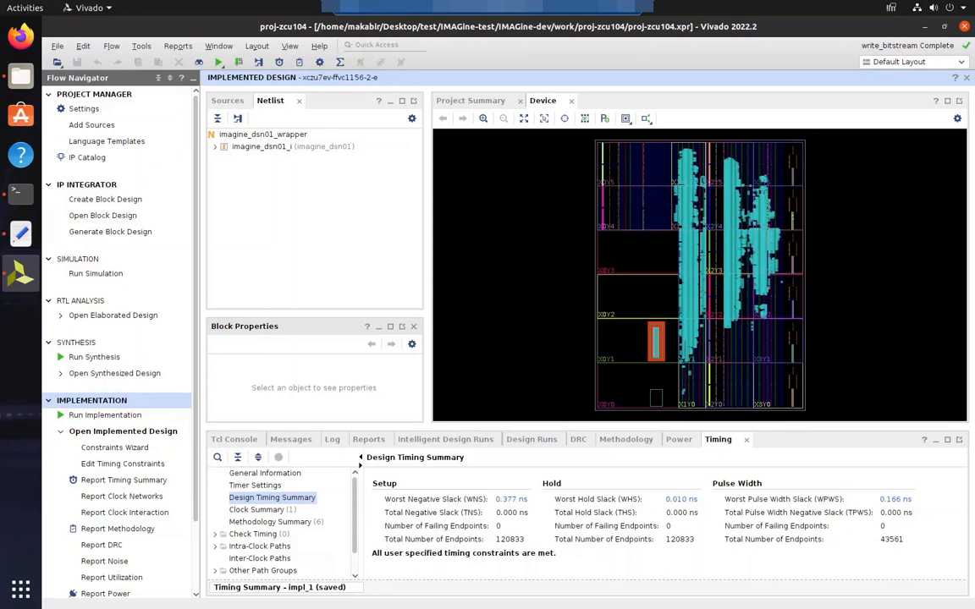
click(511, 501)
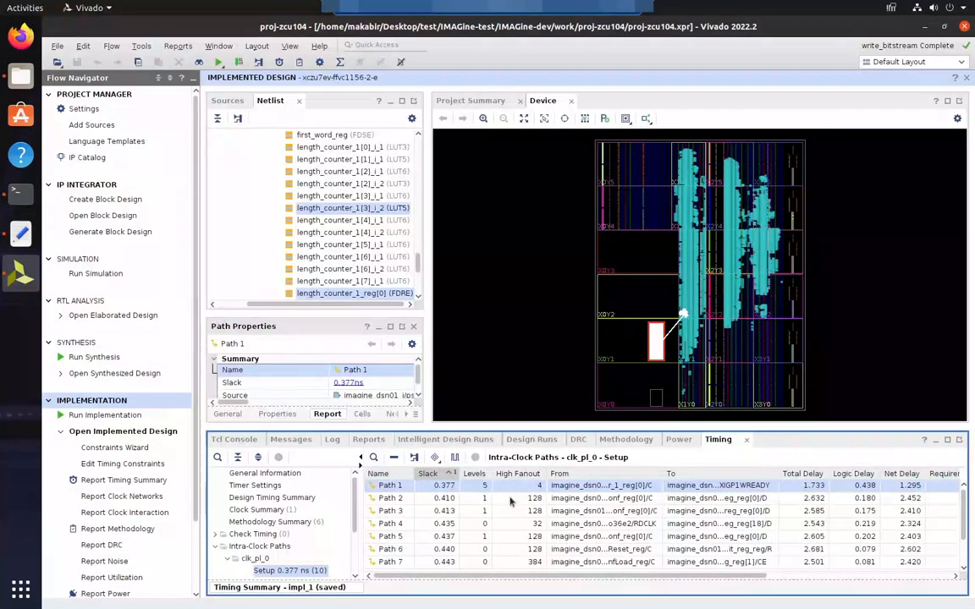